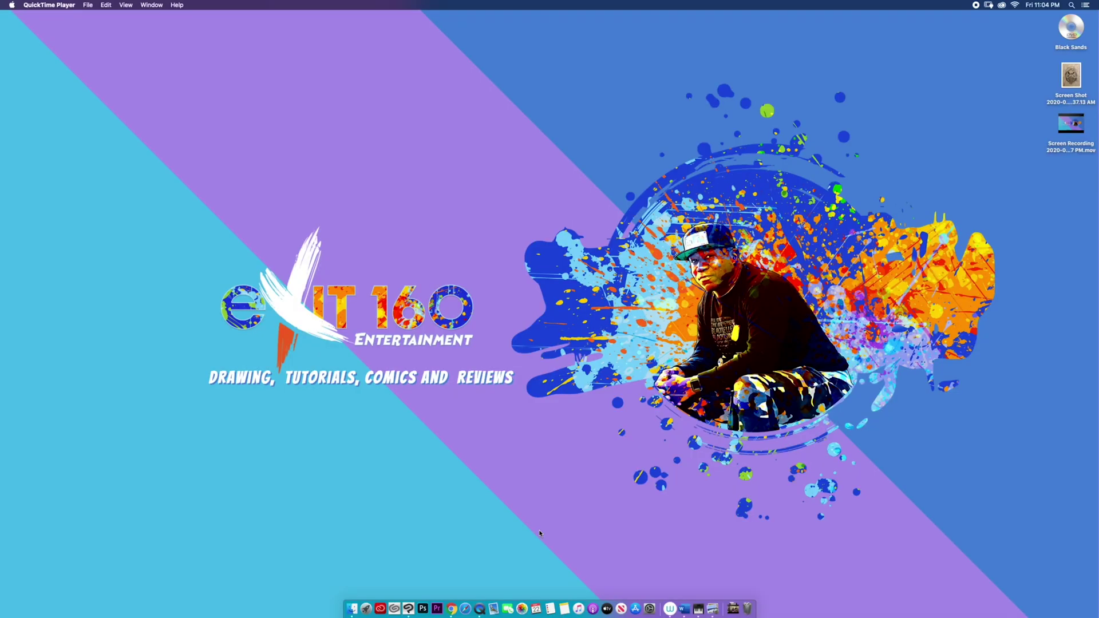
- Switch to Clip Studio Paint and create a 1600 × 1200 px, 600 dpi color canvas named "Exit 160 Logo"
{"action": "left_click", "coordinate": [409, 608]}
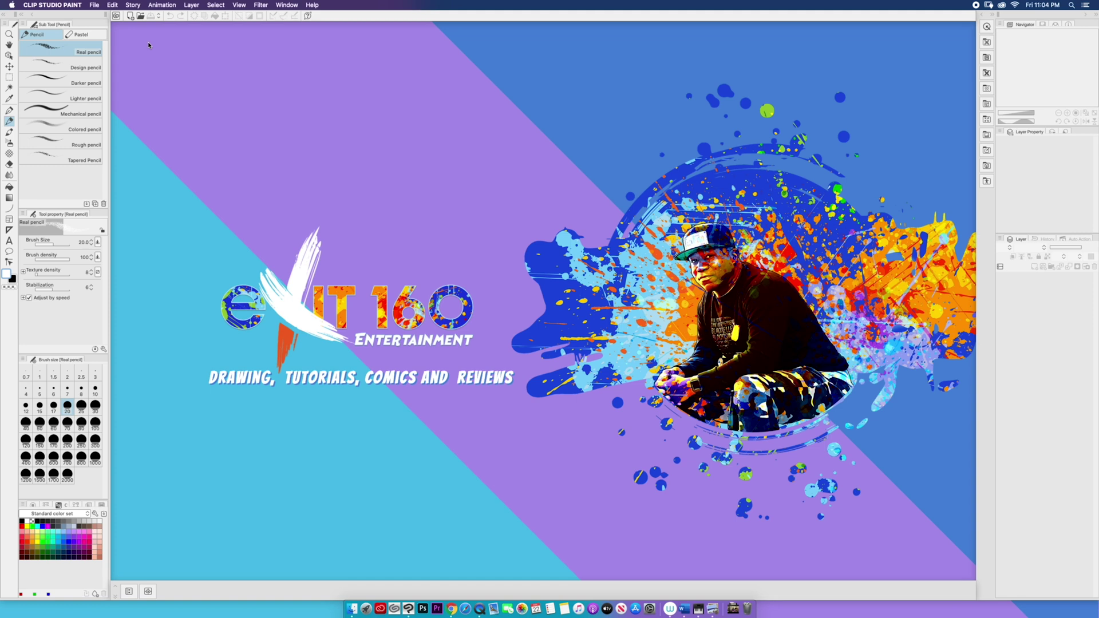
{"action": "left_click", "coordinate": [95, 5]}
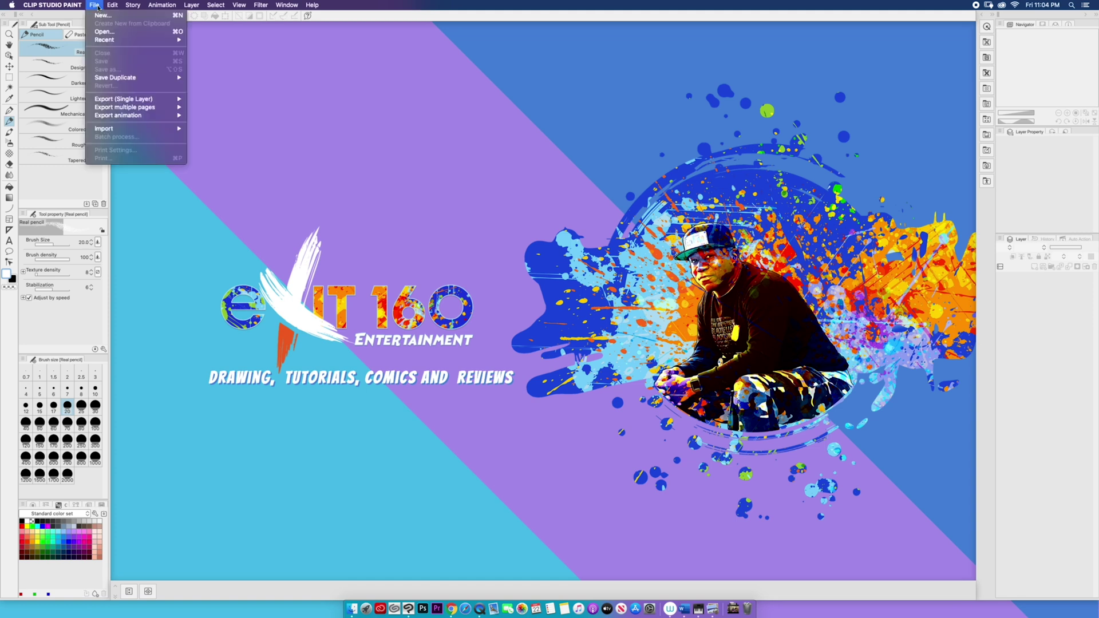
{"action": "left_click", "coordinate": [103, 15]}
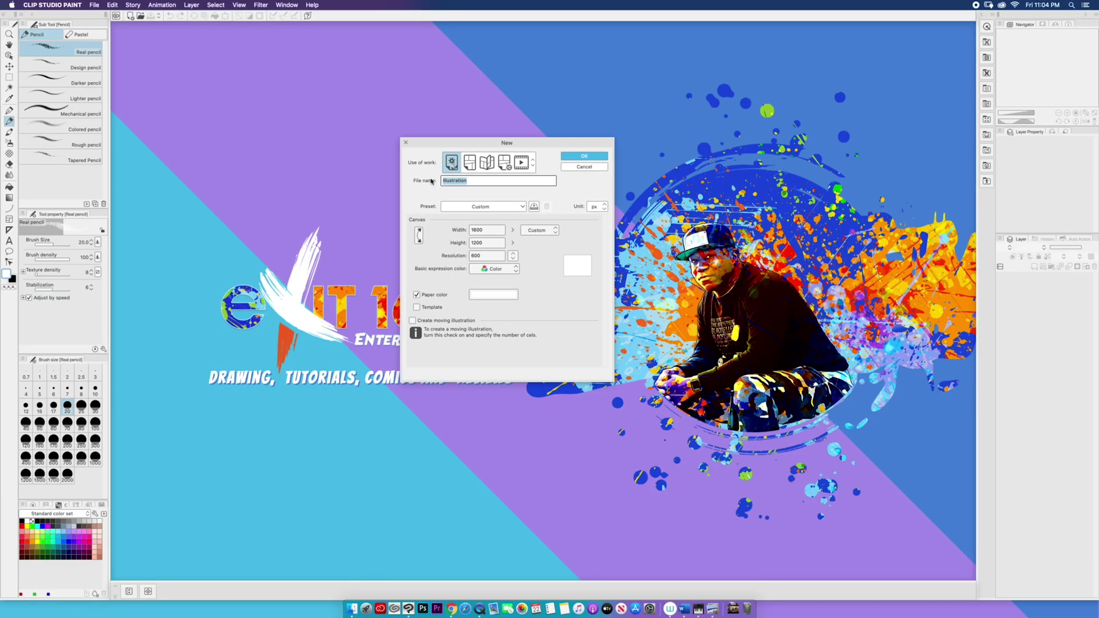
{"action": "type", "text": "Exit 160 Logo"}
{"action": "left_click_drag", "start_coordinate": [482, 257], "coordinate": [469, 260]}
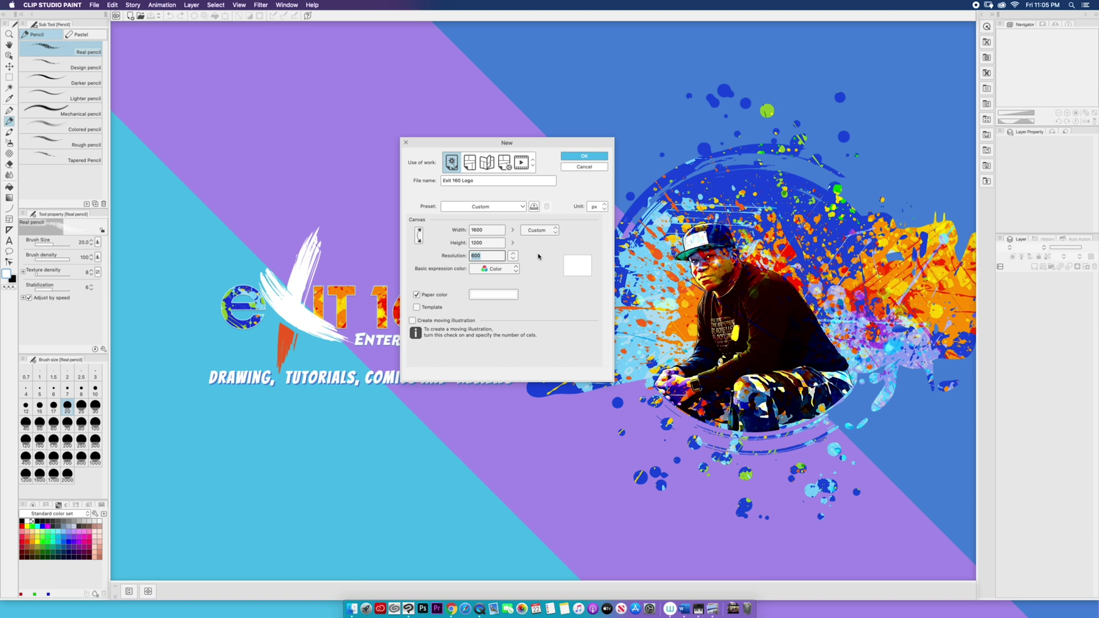
{"action": "left_click", "coordinate": [577, 156]}
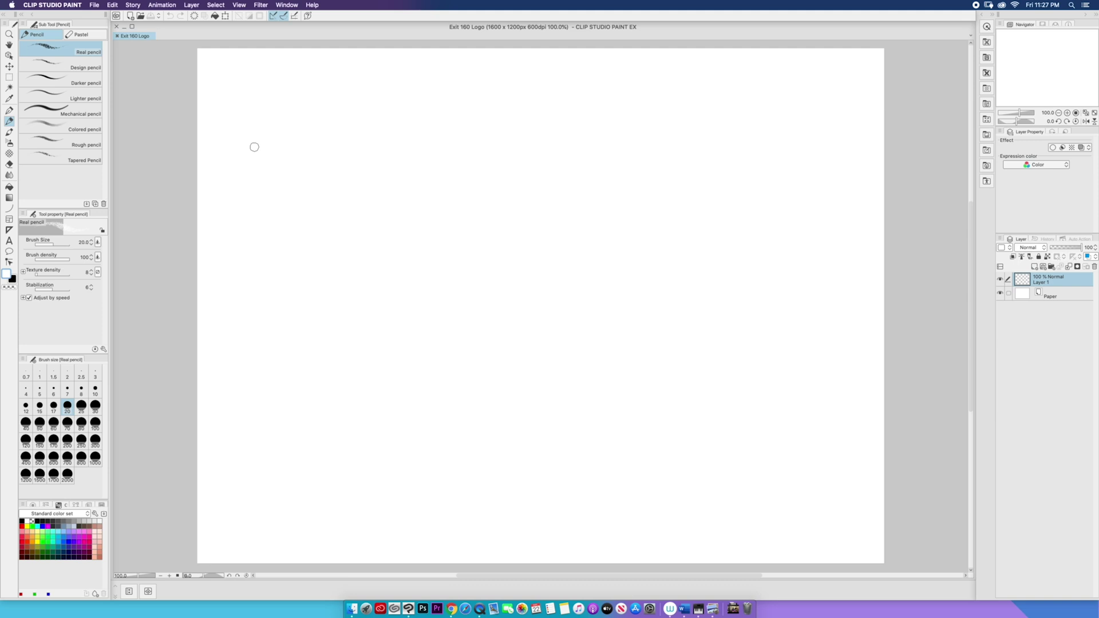
- Bring the boar sketch screenshot from the desktop into Clip Studio Paint as its own canvas
{"action": "left_click", "coordinate": [94, 5]}
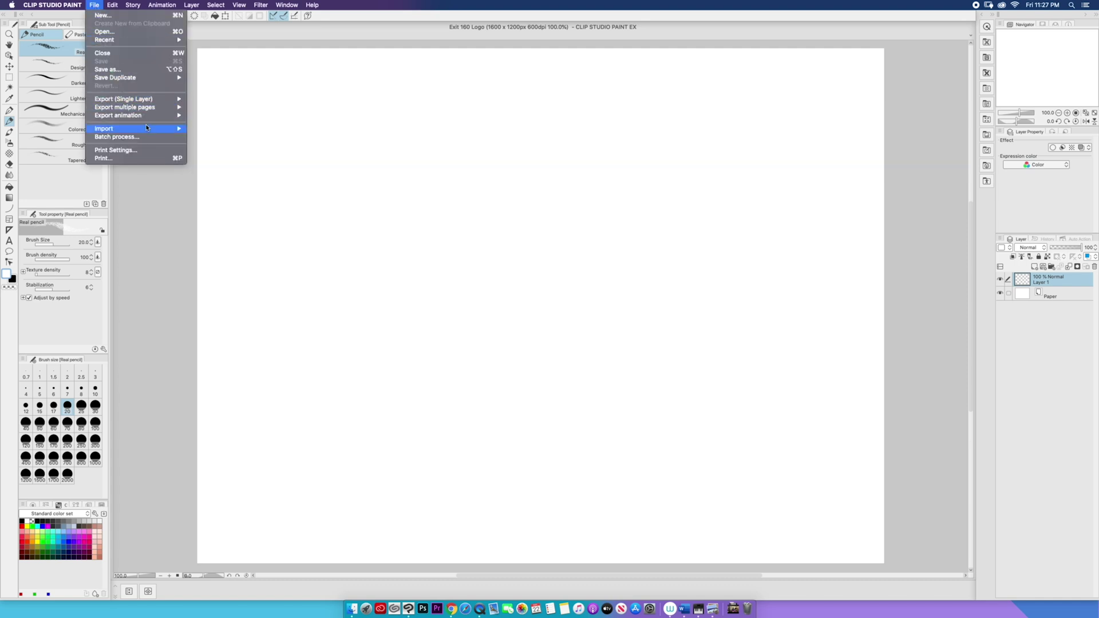
{"action": "mouse_move", "coordinate": [146, 128]}
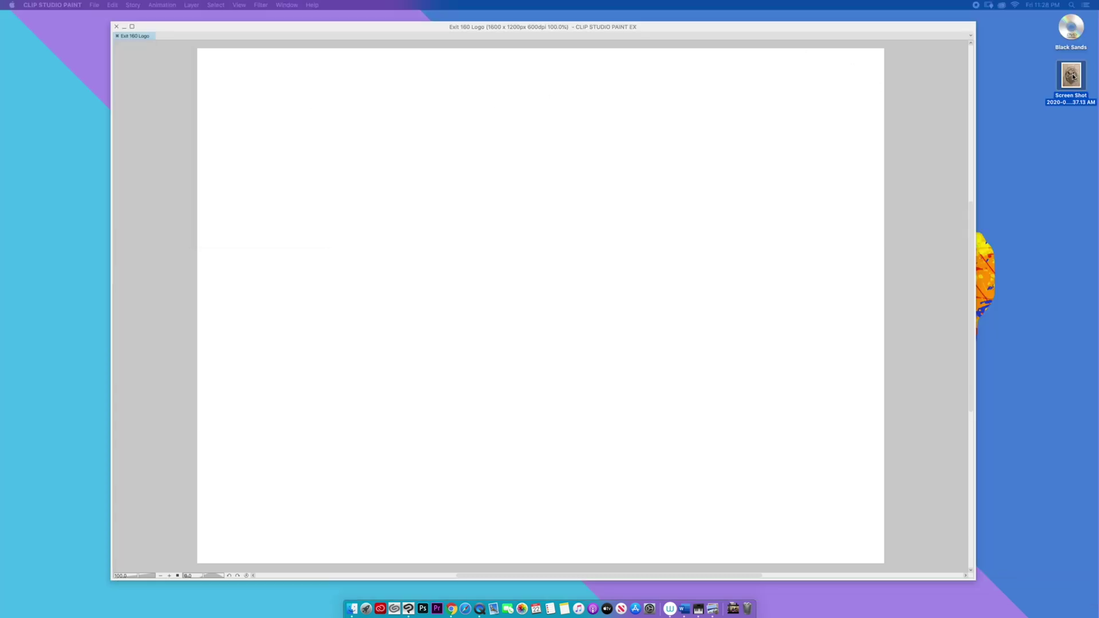
{"action": "left_click_drag", "start_coordinate": [913, 126], "coordinate": [709, 127]}
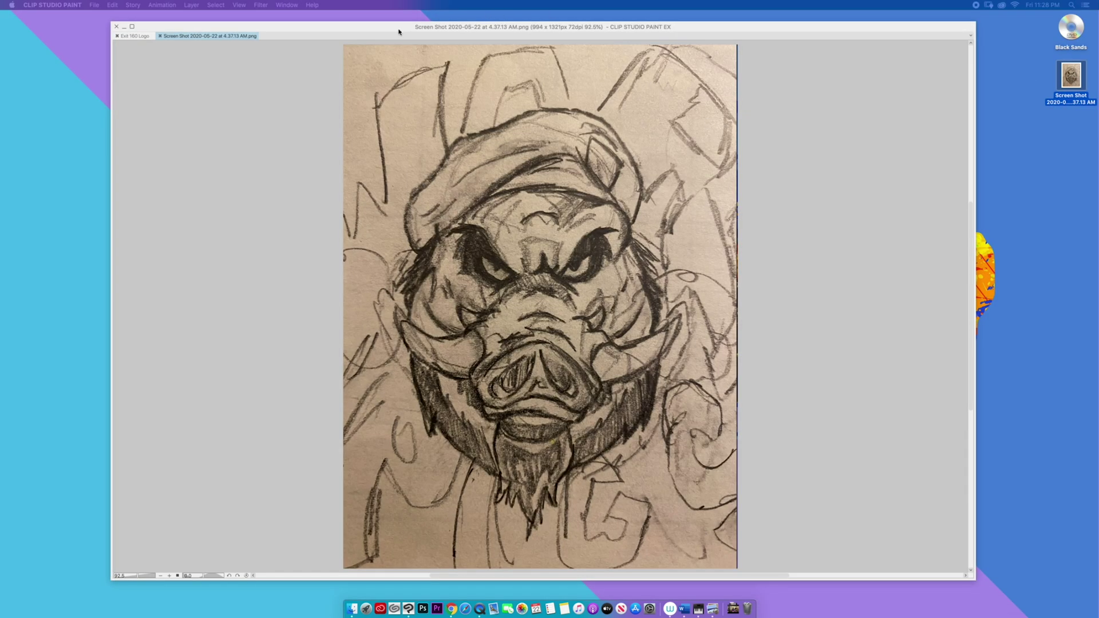
{"action": "left_click", "coordinate": [394, 29]}
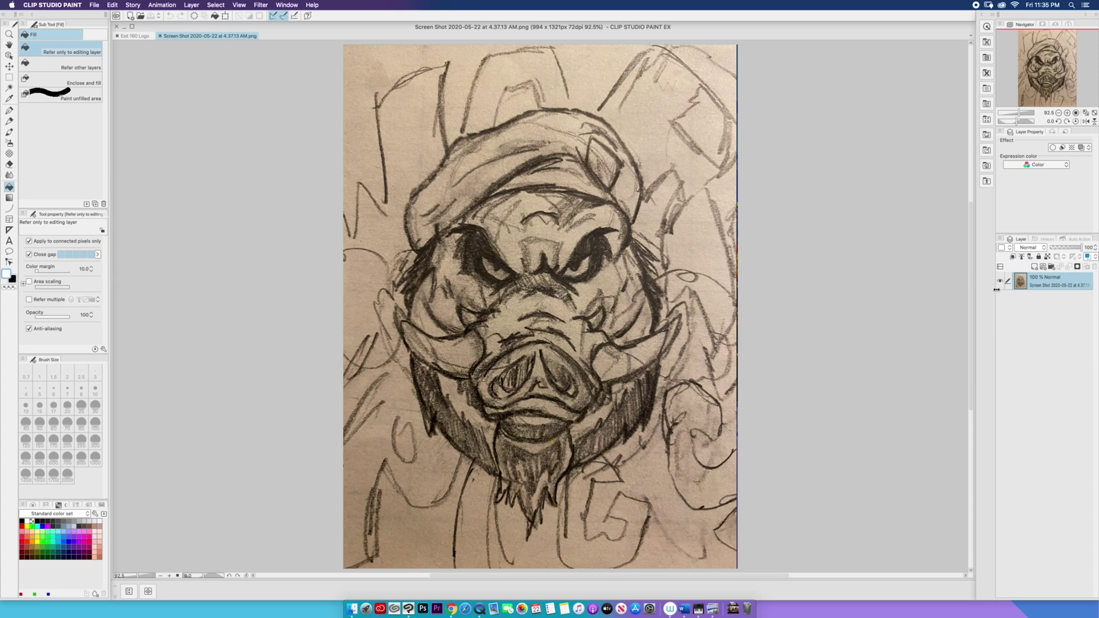
- Add a raster layer, fill it with white, and move it beneath the boar sketch image
{"action": "left_click", "coordinate": [1035, 268]}
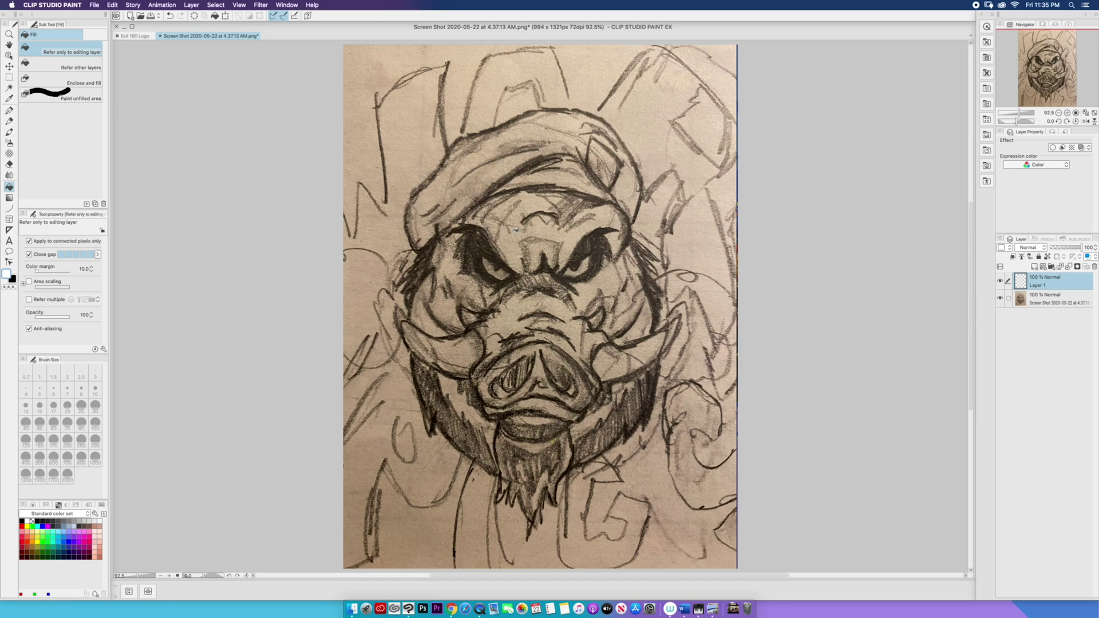
{"action": "left_click", "coordinate": [540, 231]}
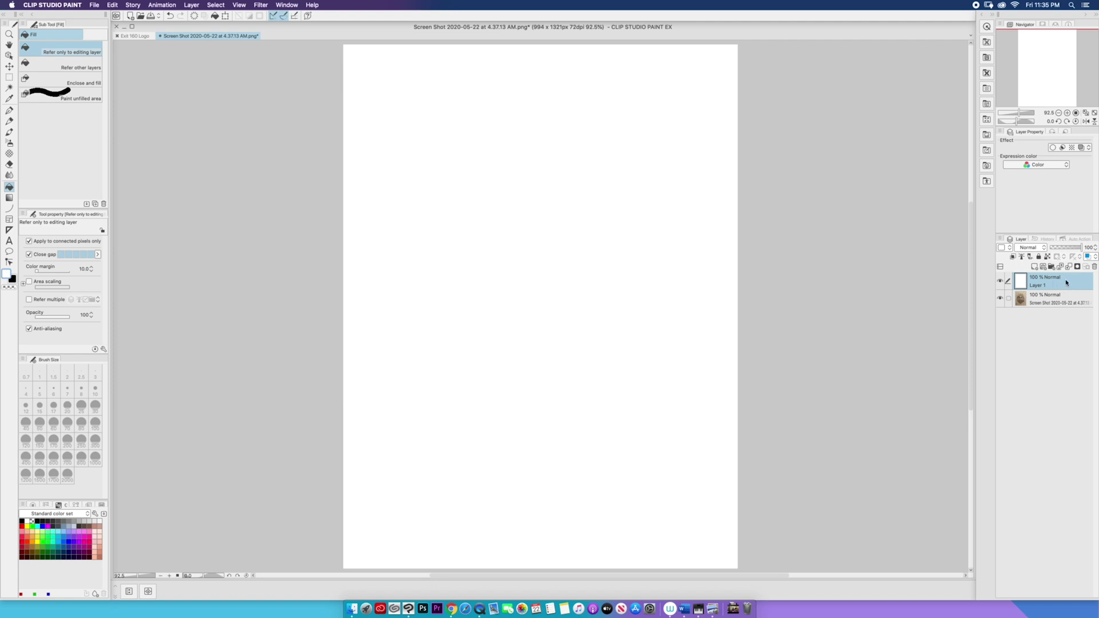
{"action": "left_click_drag", "start_coordinate": [1067, 282], "coordinate": [1069, 306]}
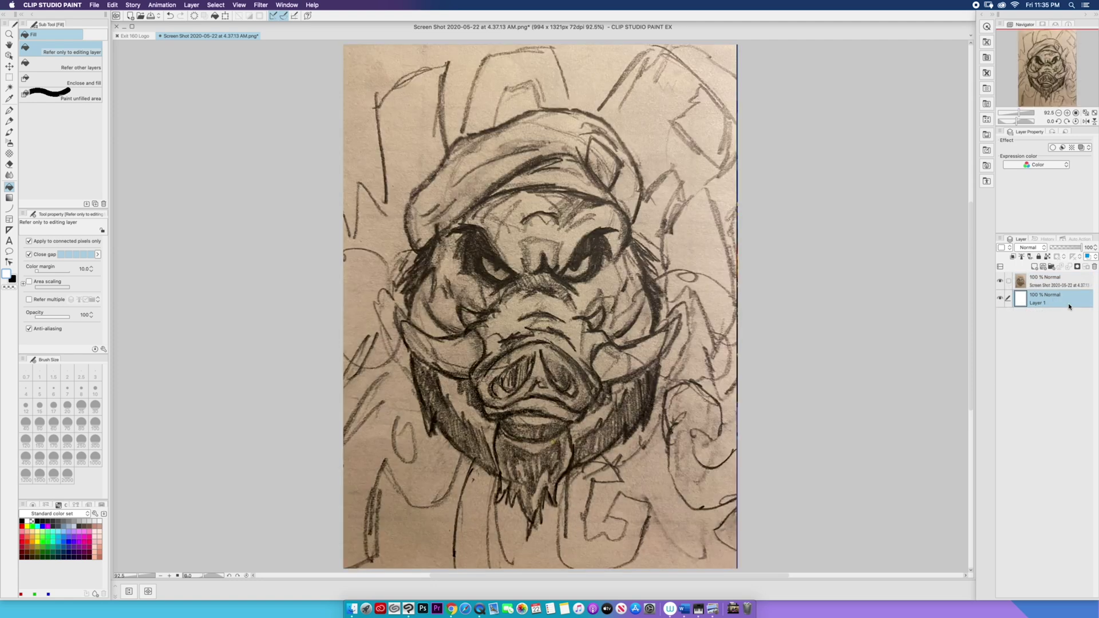
- Rename the white layer "BG" and the boar image layer "Sketch"
{"action": "double_click", "coordinate": [1039, 303]}
{"action": "type", "text": "B"}
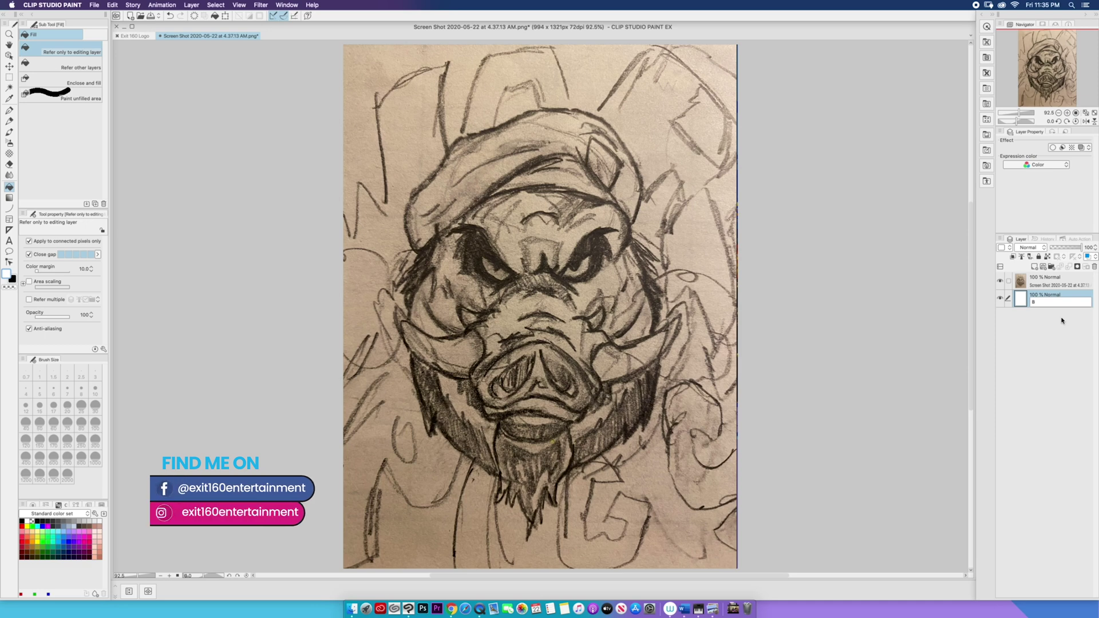
{"action": "type", "text": "G"}
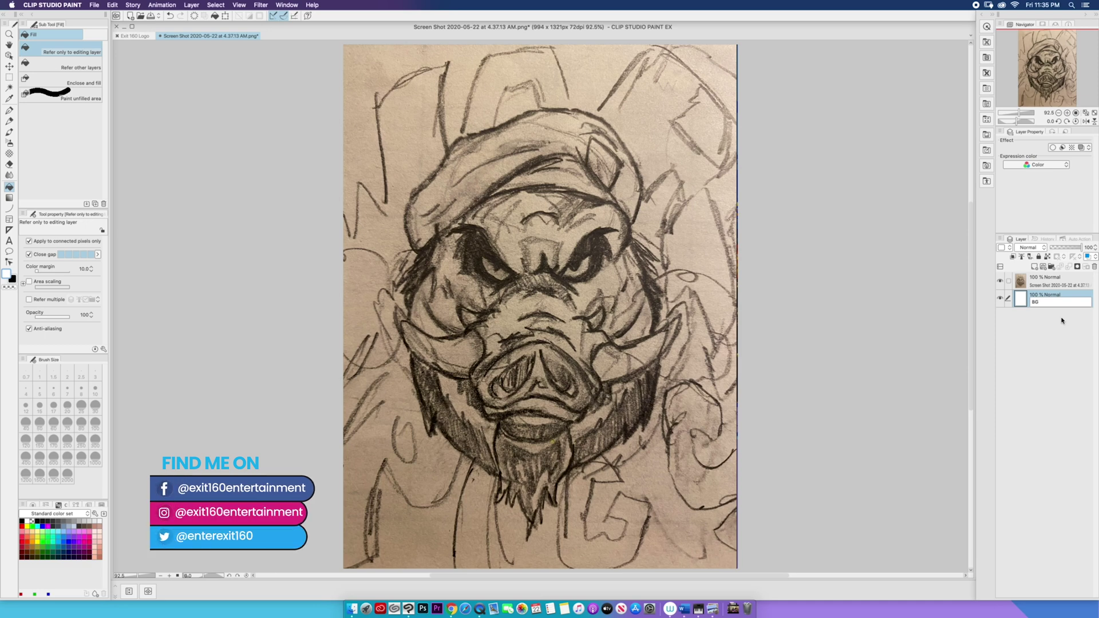
{"action": "key", "text": "Return"}
{"action": "left_click", "coordinate": [1059, 286]}
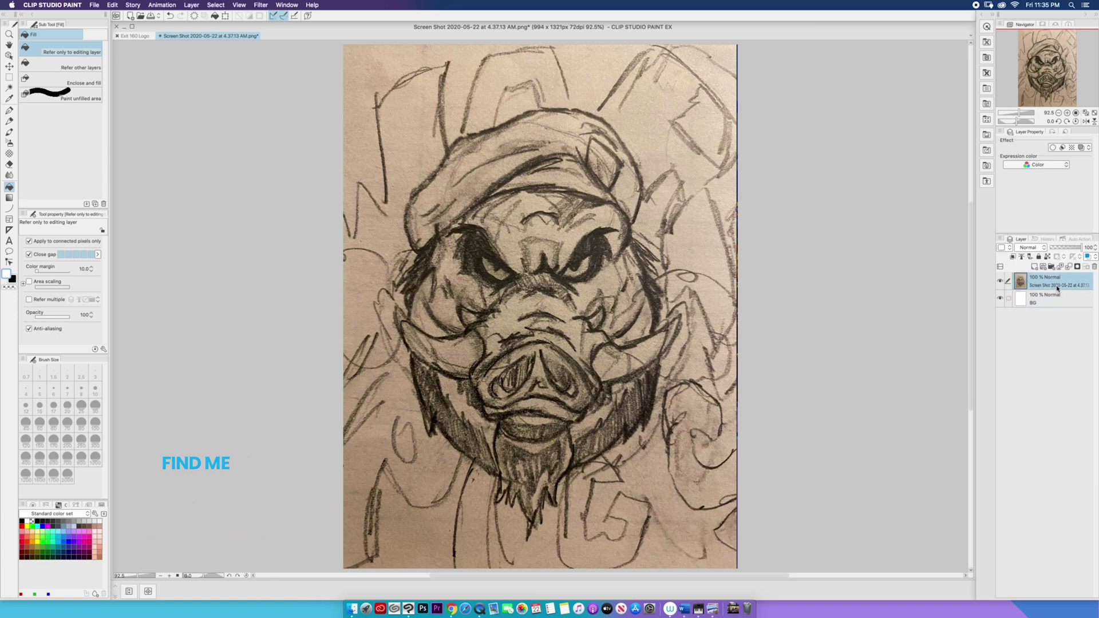
{"action": "double_click", "coordinate": [1055, 284]}
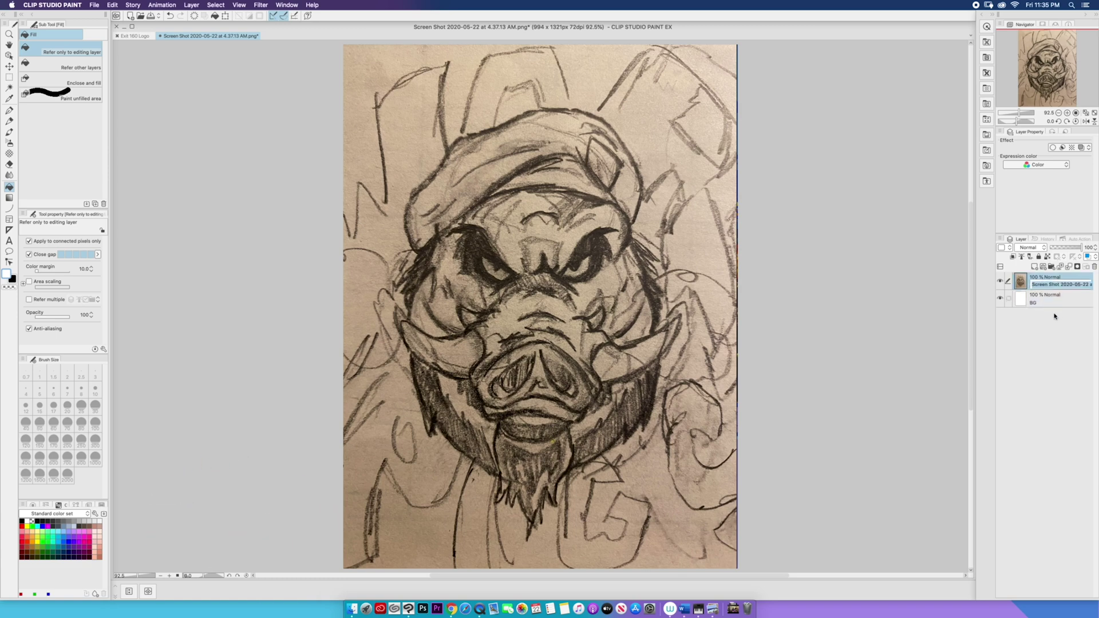
{"action": "type", "text": "S"}
{"action": "key", "text": "Return"}
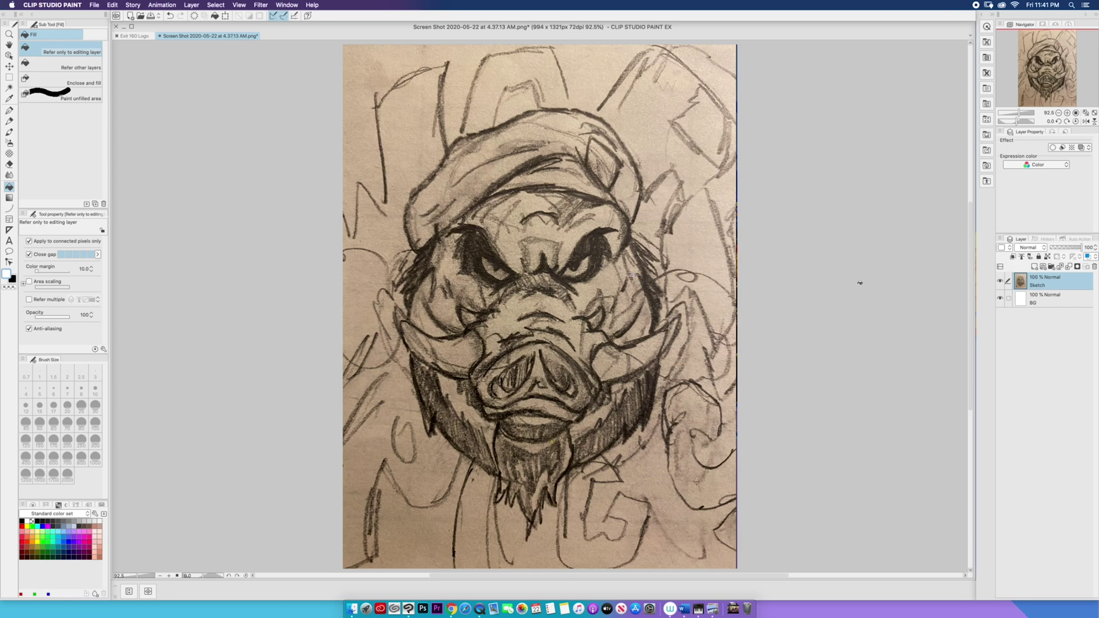
- Set the Sketch layer to Multiply blending at 35% opacity and lock it
{"action": "left_click", "coordinate": [1038, 251]}
{"action": "left_click", "coordinate": [1037, 276]}
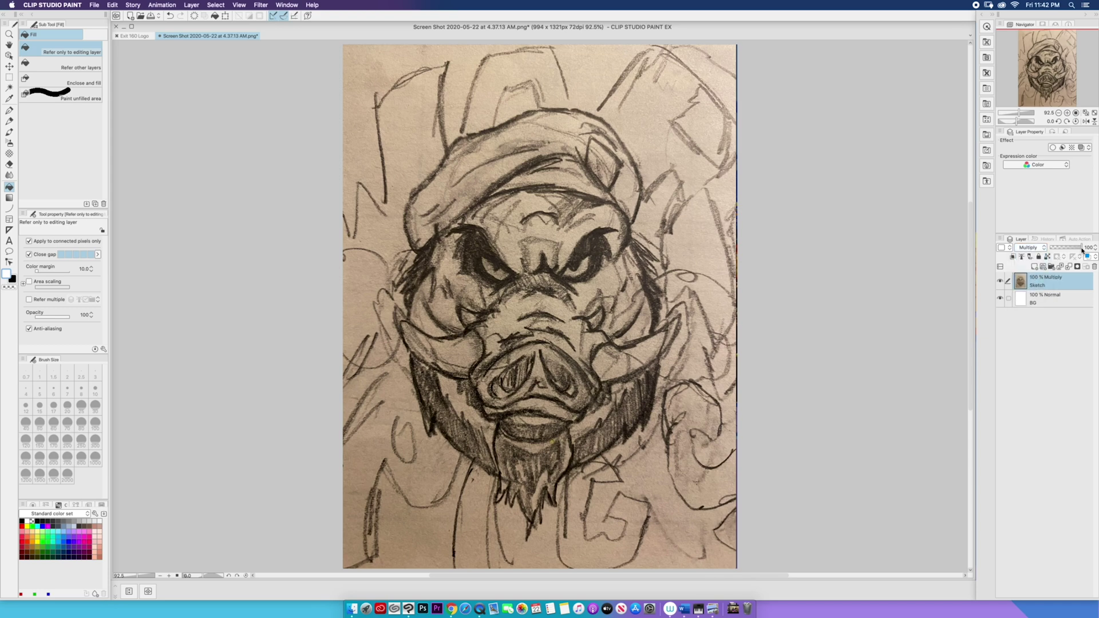
{"action": "left_click_drag", "start_coordinate": [1082, 250], "coordinate": [1062, 250]}
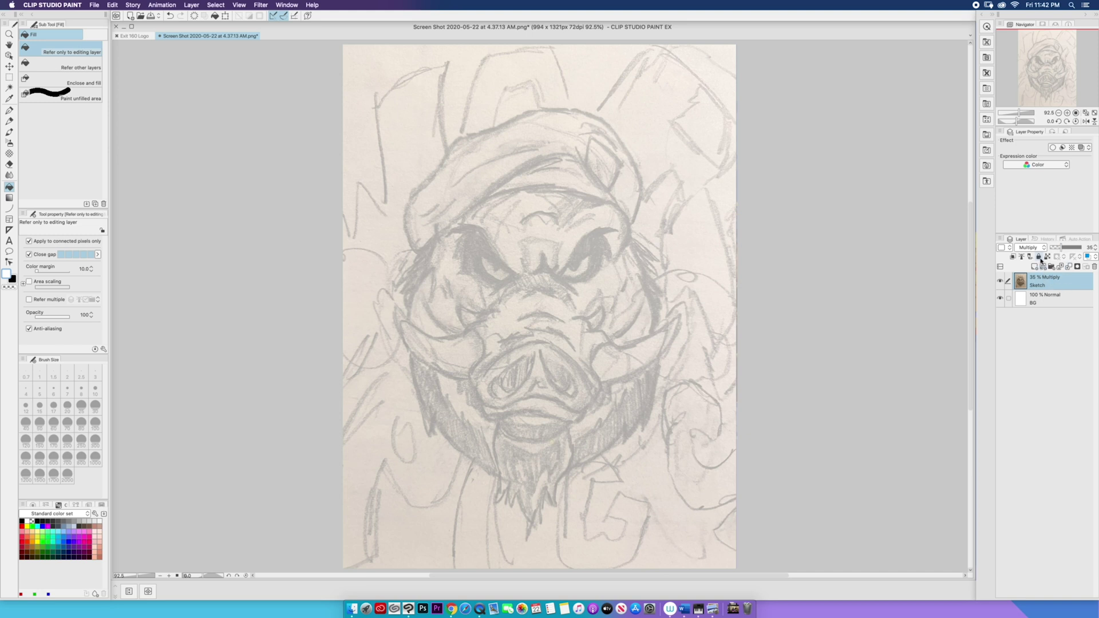
{"action": "left_click", "coordinate": [1039, 257]}
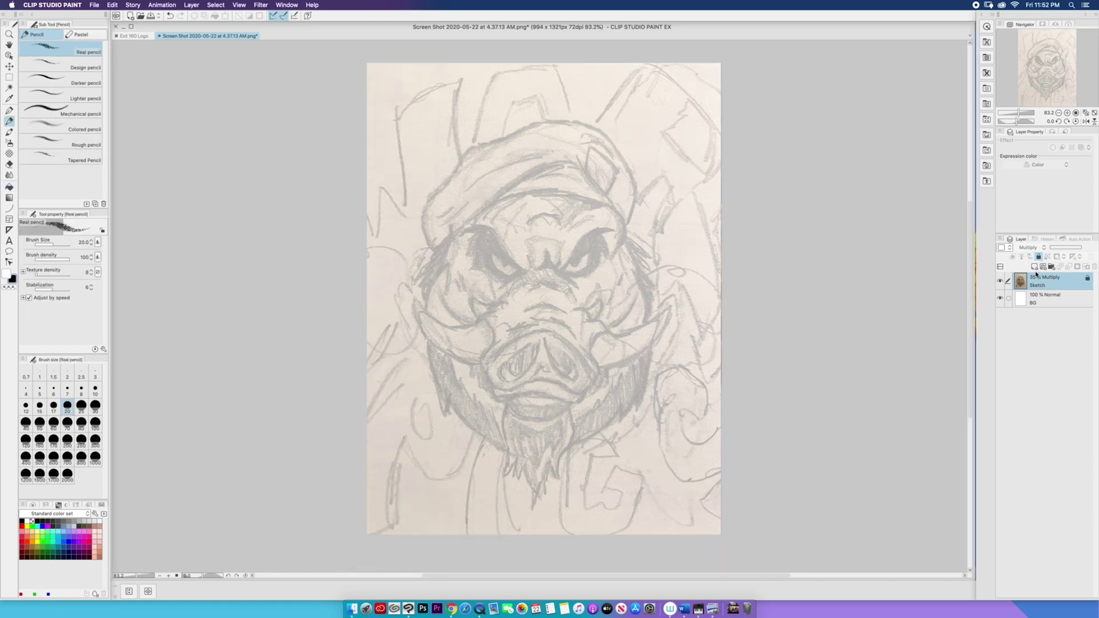
- Add a new raster layer above the Sketch layer and name it "Pencil"
{"action": "left_click", "coordinate": [1036, 268]}
{"action": "double_click", "coordinate": [1040, 284]}
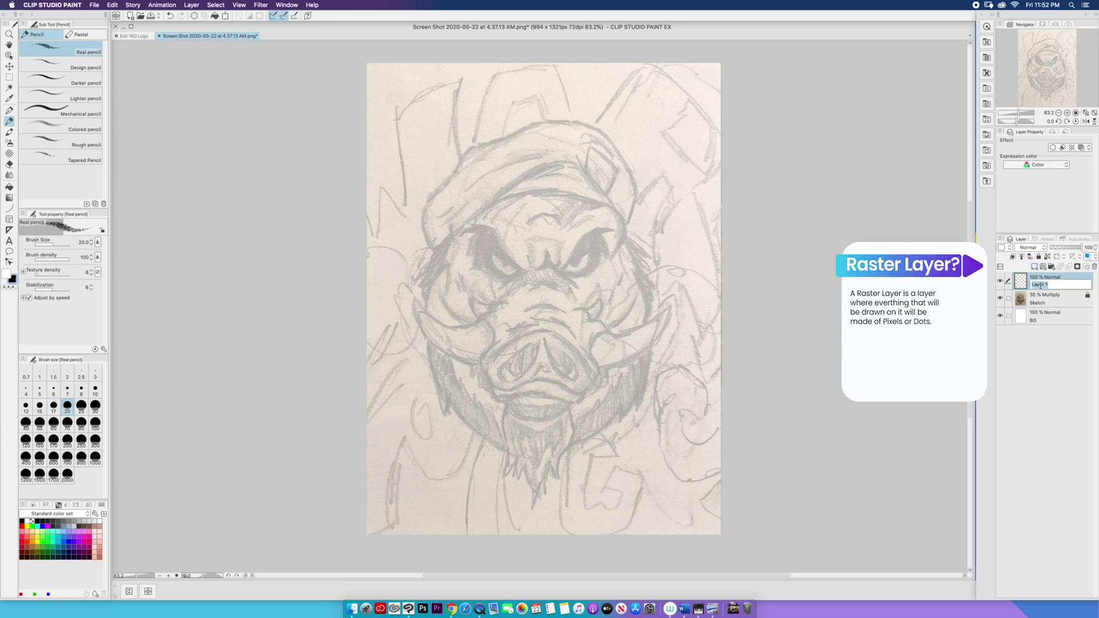
{"action": "type", "text": "Pencil"}
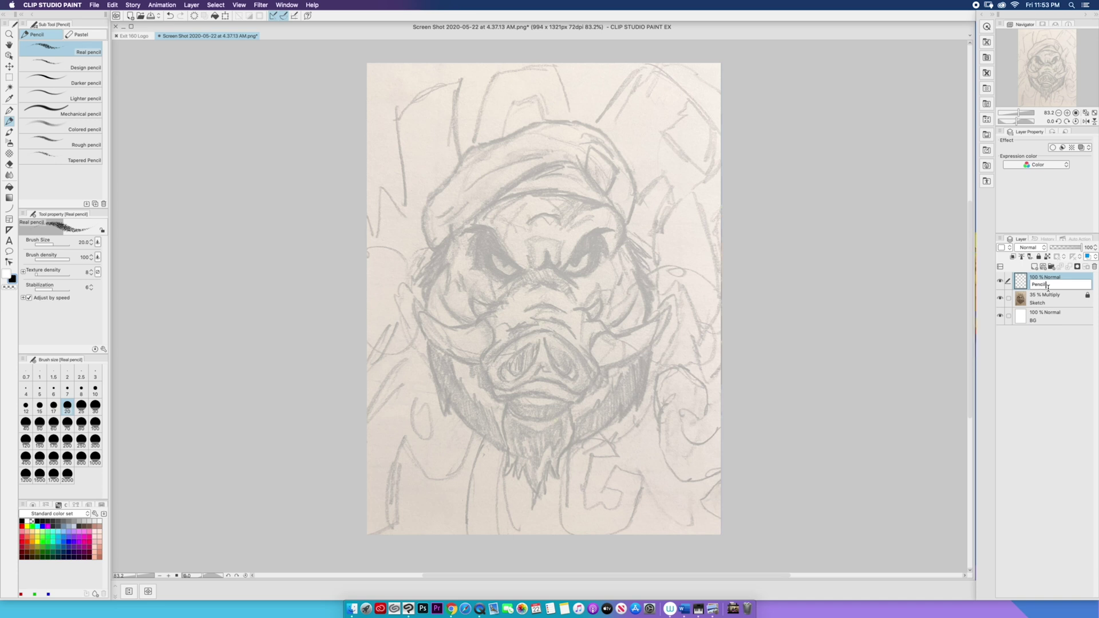
{"action": "key", "text": "Return"}
- Turn on the layer color effect for the Pencil layer, keeping its default blue
{"action": "left_click", "coordinate": [1088, 257]}
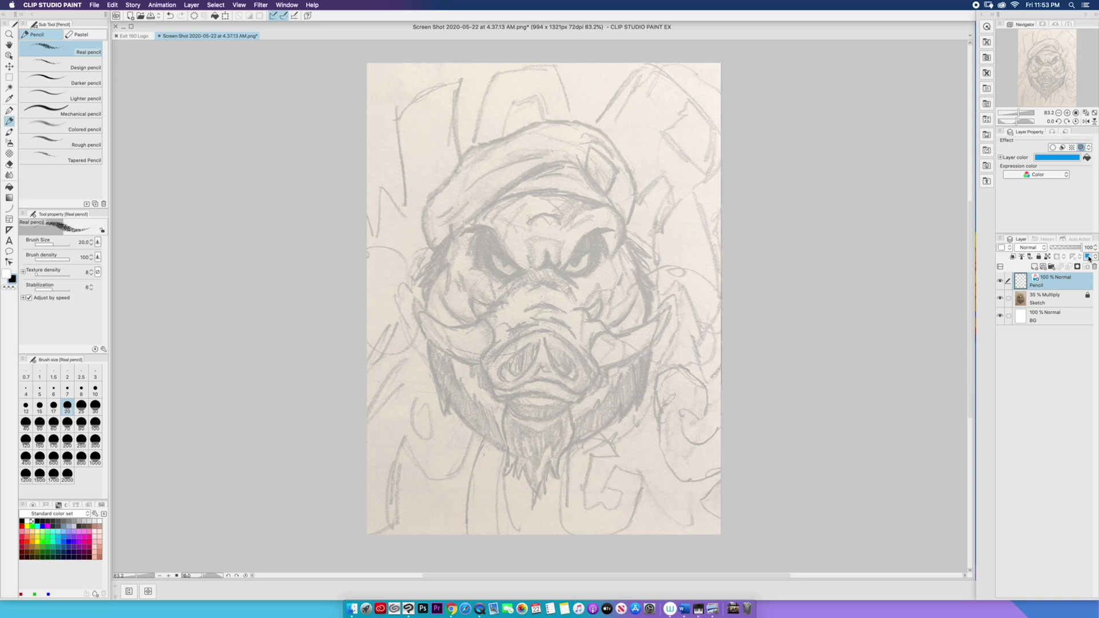
{"action": "left_click", "coordinate": [1060, 162]}
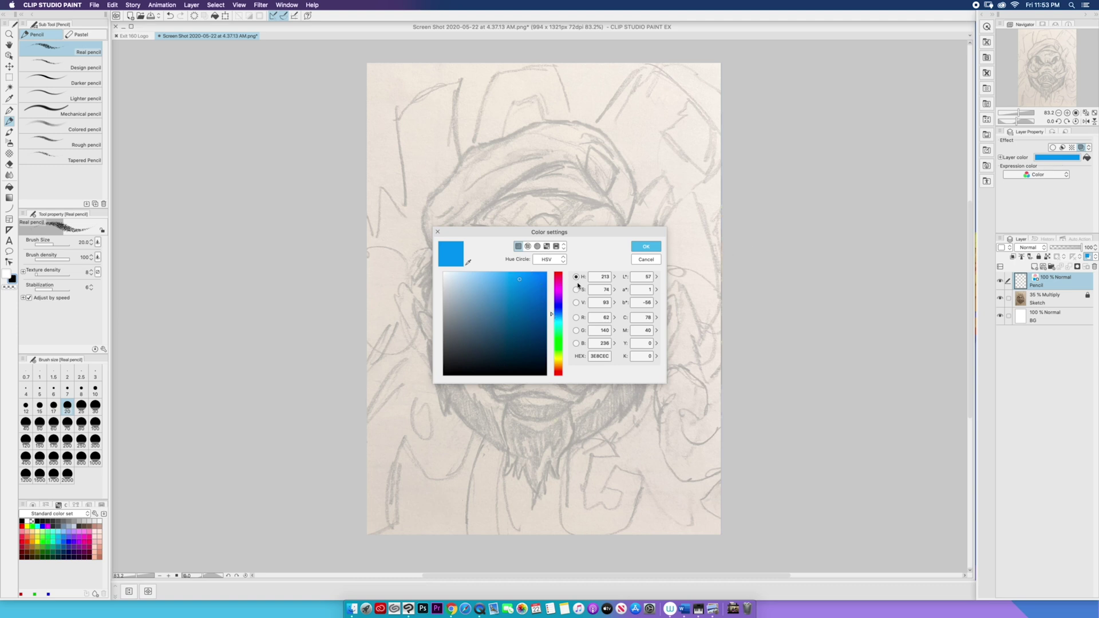
{"action": "left_click", "coordinate": [650, 261]}
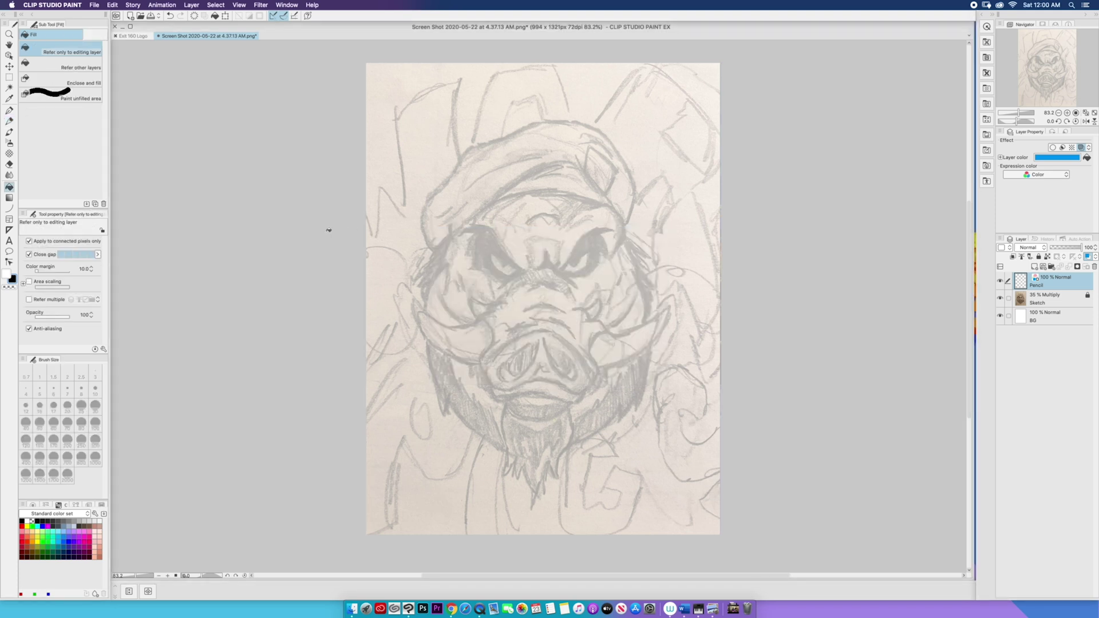
- Trace the boar's head outline, from forehead and cheeks to jaw and goatee, with the Real pencil at size 20
{"action": "left_click", "coordinate": [10, 120]}
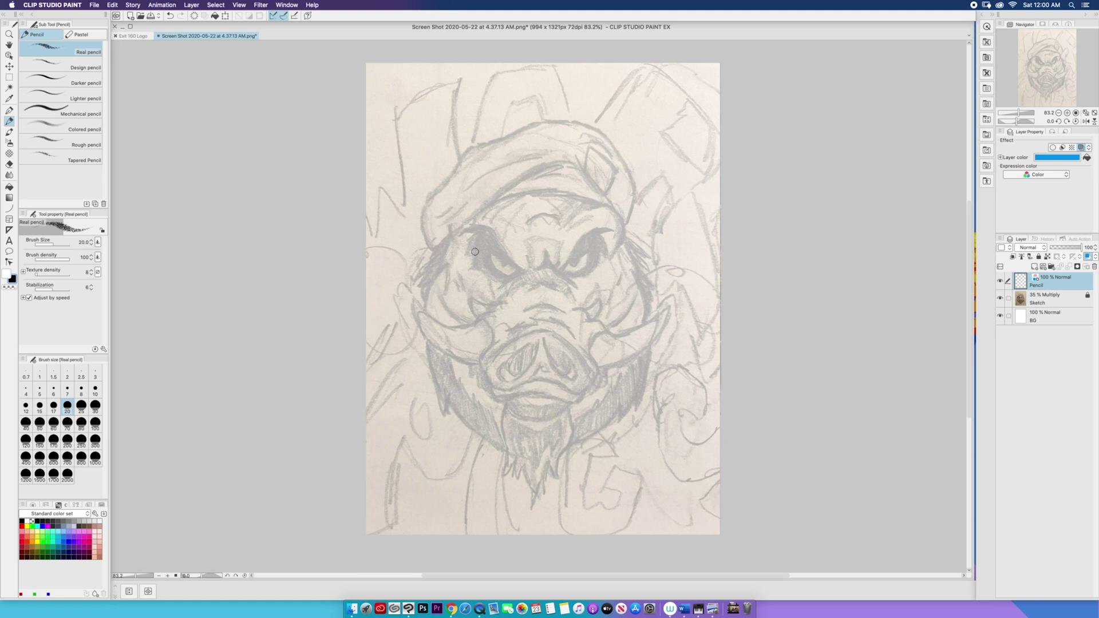
{"action": "left_click_drag", "start_coordinate": [625, 247], "coordinate": [645, 352]}
{"action": "scroll", "coordinate": [448, 238], "scroll_direction": "up", "scroll_amount": 2}
{"action": "left_click_drag", "start_coordinate": [575, 433], "coordinate": [586, 345]}
{"action": "mouse_move", "coordinate": [743, 295]}
{"action": "left_mouse_down"}
{"action": "mouse_move", "coordinate": [740, 337]}
{"action": "mouse_move", "coordinate": [708, 404]}
{"action": "mouse_move", "coordinate": [648, 444]}
{"action": "left_mouse_up"}
{"action": "mouse_move", "coordinate": [452, 187]}
{"action": "left_mouse_down"}
{"action": "mouse_move", "coordinate": [458, 391]}
{"action": "mouse_move", "coordinate": [474, 385]}
{"action": "mouse_move", "coordinate": [575, 469]}
{"action": "left_mouse_up"}
{"action": "left_click_drag", "start_coordinate": [653, 442], "coordinate": [619, 466]}
{"action": "left_click_drag", "start_coordinate": [541, 454], "coordinate": [562, 493]}
{"action": "left_click_drag", "start_coordinate": [615, 471], "coordinate": [598, 537]}
{"action": "left_click_drag", "start_coordinate": [560, 482], "coordinate": [572, 516]}
{"action": "scroll", "coordinate": [461, 299], "scroll_direction": "up", "scroll_amount": 3}
{"action": "left_click_drag", "start_coordinate": [444, 269], "coordinate": [448, 205]}
{"action": "left_click_drag", "start_coordinate": [702, 201], "coordinate": [693, 255]}
{"action": "scroll", "coordinate": [466, 532], "scroll_direction": "down", "scroll_amount": 1}
{"action": "left_click_drag", "start_coordinate": [679, 156], "coordinate": [698, 180]}
{"action": "mouse_move", "coordinate": [450, 198]}
{"action": "left_mouse_down"}
{"action": "mouse_move", "coordinate": [558, 135]}
{"action": "mouse_move", "coordinate": [676, 156]}
{"action": "left_mouse_up"}
{"action": "left_click_drag", "start_coordinate": [533, 152], "coordinate": [487, 167]}
{"action": "left_click_drag", "start_coordinate": [730, 334], "coordinate": [720, 421]}
{"action": "scroll", "coordinate": [553, 552], "scroll_direction": "down", "scroll_amount": 2}
{"action": "left_click_drag", "start_coordinate": [427, 319], "coordinate": [440, 427]}
{"action": "scroll", "coordinate": [465, 460], "scroll_direction": "down", "scroll_amount": 2}
{"action": "left_click_drag", "start_coordinate": [631, 358], "coordinate": [634, 418]}
{"action": "left_click_drag", "start_coordinate": [627, 426], "coordinate": [572, 457]}
{"action": "mouse_move", "coordinate": [445, 427]}
{"action": "left_mouse_down"}
{"action": "mouse_move", "coordinate": [441, 387]}
{"action": "mouse_move", "coordinate": [494, 457]}
{"action": "left_mouse_up"}
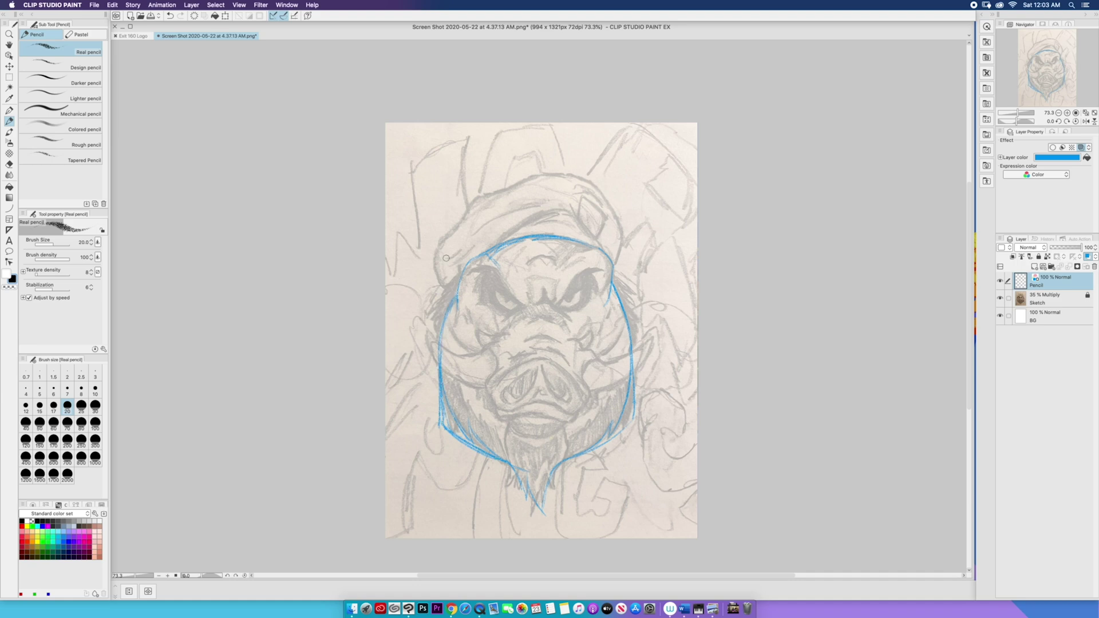
- Trace the boar's left tusk and the snout outline in pencil, rotating the canvas to suit the strokes
{"action": "left_click_drag", "start_coordinate": [490, 347], "coordinate": [494, 371]}
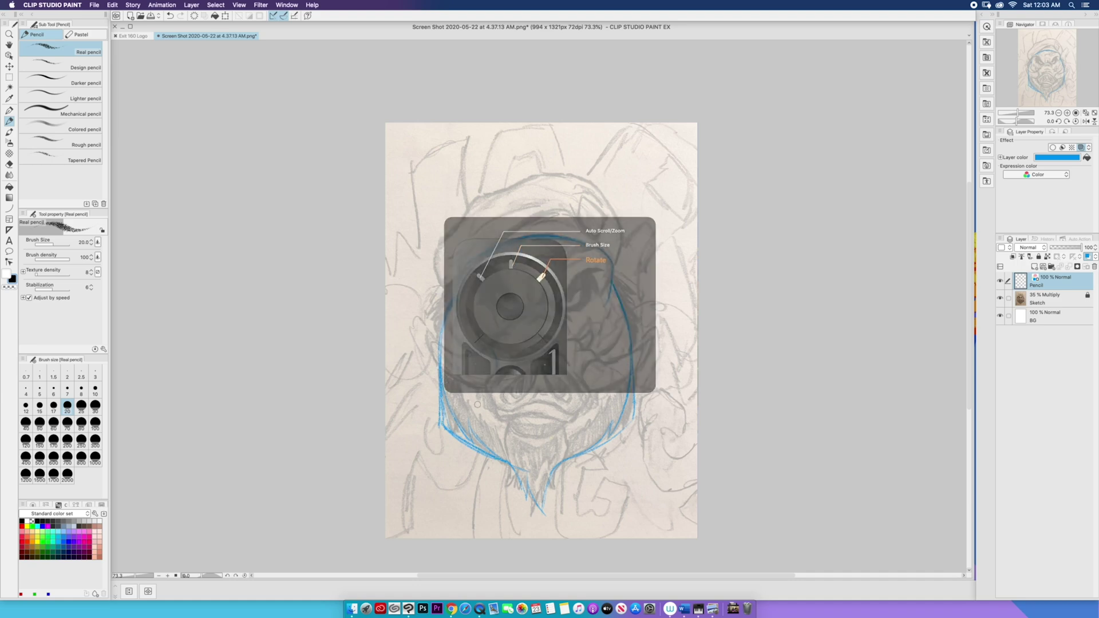
{"action": "key", "text": "asciicircum"}
{"action": "key", "text": "asciicircum"}
{"action": "key", "text": "asciicircum"}
{"action": "key", "text": "asciicircum"}
{"action": "key", "text": "asciicircum"}
{"action": "mouse_move", "coordinate": [477, 322]}
{"action": "left_mouse_down"}
{"action": "mouse_move", "coordinate": [440, 311]}
{"action": "mouse_move", "coordinate": [462, 321]}
{"action": "mouse_move", "coordinate": [432, 293]}
{"action": "mouse_move", "coordinate": [424, 325]}
{"action": "left_mouse_up"}
{"action": "key", "text": "minus"}
{"action": "key", "text": "minus"}
{"action": "left_click_drag", "start_coordinate": [485, 354], "coordinate": [471, 384]}
{"action": "mouse_move", "coordinate": [540, 364]}
{"action": "left_mouse_down"}
{"action": "mouse_move", "coordinate": [561, 410]}
{"action": "mouse_move", "coordinate": [563, 389]}
{"action": "mouse_move", "coordinate": [513, 445]}
{"action": "mouse_move", "coordinate": [599, 400]}
{"action": "mouse_move", "coordinate": [527, 415]}
{"action": "mouse_move", "coordinate": [569, 401]}
{"action": "left_mouse_up"}
{"action": "key", "text": "minus"}
{"action": "key", "text": "minus"}
{"action": "key", "text": "minus"}
{"action": "key", "text": "minus"}
{"action": "key", "text": "minus"}
{"action": "key", "text": "minus"}
{"action": "key", "text": "asciicircum"}
{"action": "key", "text": "asciicircum"}
{"action": "key", "text": "asciicircum"}
{"action": "key", "text": "asciicircum"}
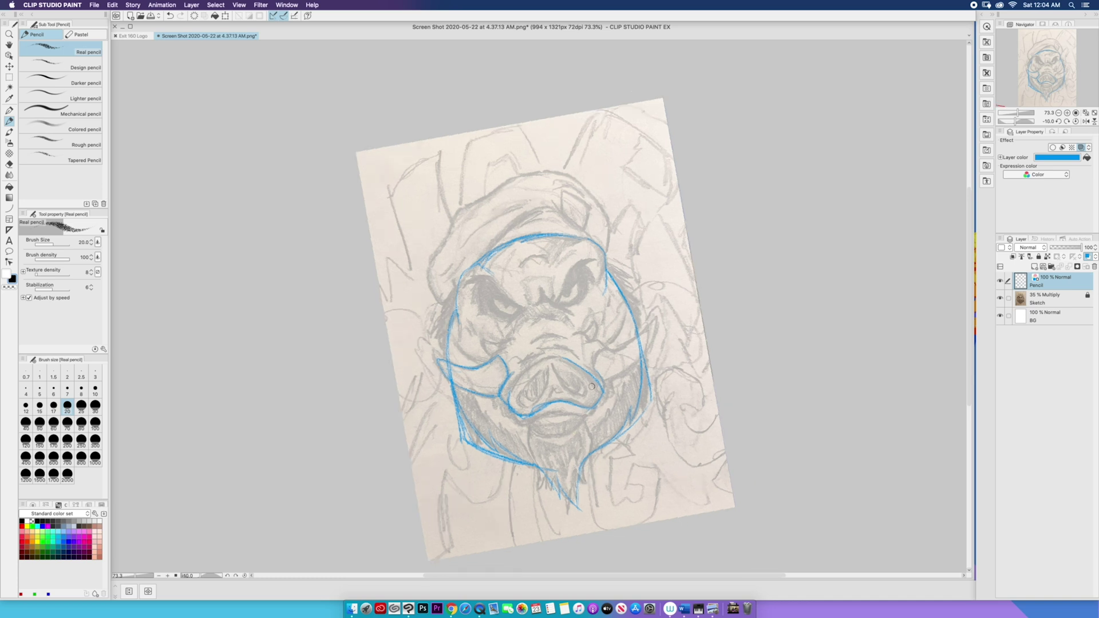
- Trace the boar's right tusk and the cheek fold where it meets the snout
{"action": "key", "text": "minus"}
{"action": "key", "text": "minus"}
{"action": "key", "text": "minus"}
{"action": "key", "text": "minus"}
{"action": "left_click_drag", "start_coordinate": [649, 314], "coordinate": [600, 351]}
{"action": "left_click_drag", "start_coordinate": [650, 312], "coordinate": [612, 377]}
{"action": "mouse_move", "coordinate": [612, 337]}
{"action": "left_mouse_down"}
{"action": "mouse_move", "coordinate": [589, 344]}
{"action": "mouse_move", "coordinate": [574, 332]}
{"action": "left_mouse_up"}
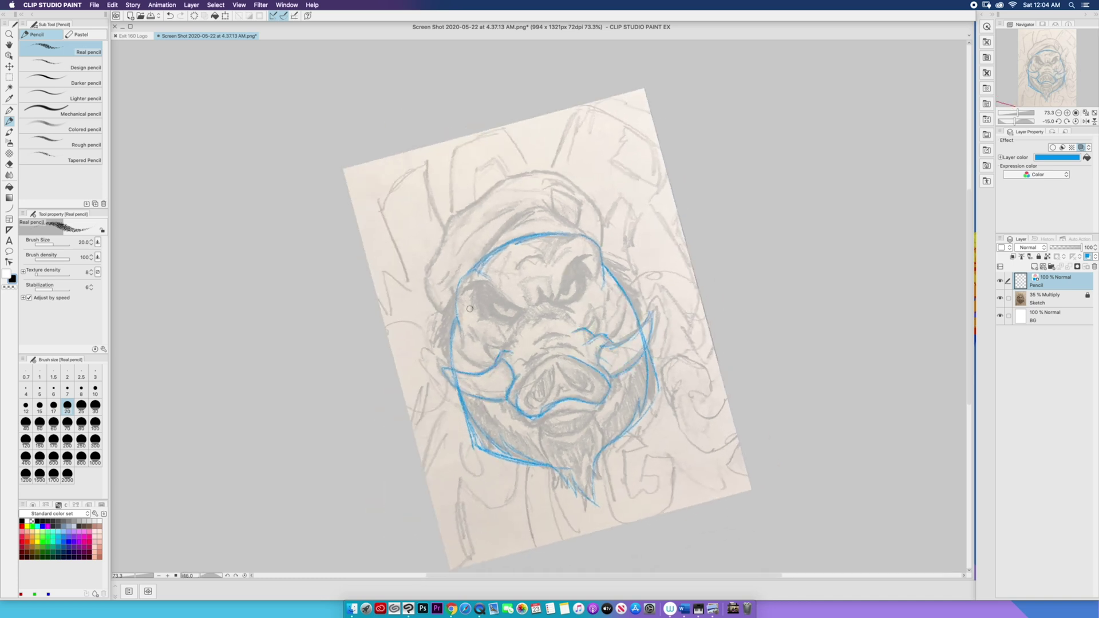
- Trace the boar's angry brow line, the wrinkles across the nose bridge, and the folds beside the tusks
{"action": "scroll", "coordinate": [546, 312], "scroll_direction": "down", "scroll_amount": 3}
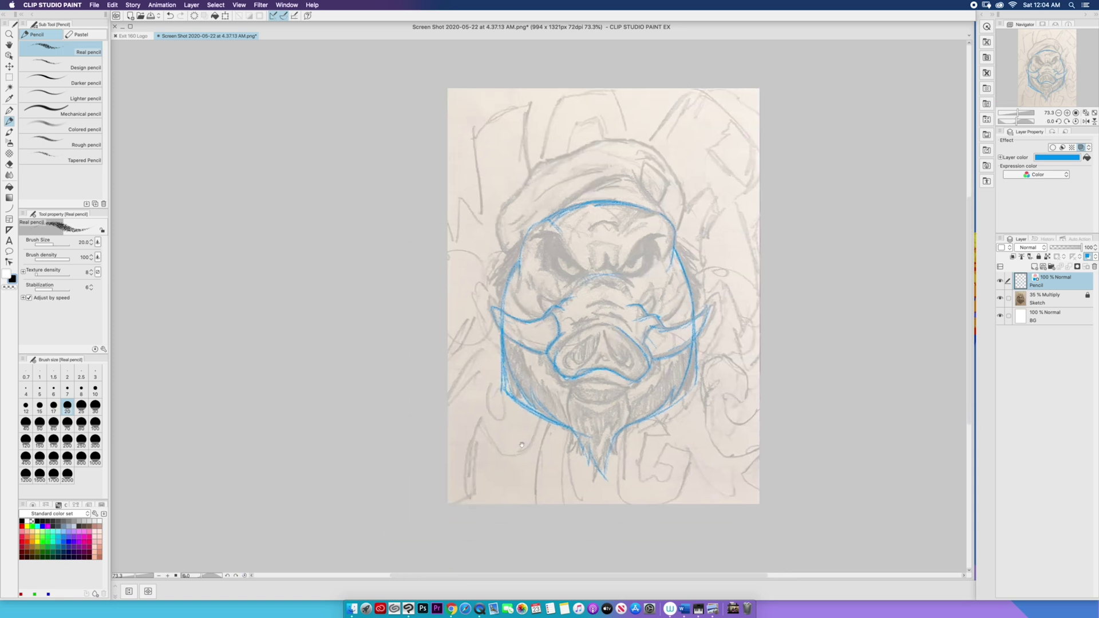
{"action": "mouse_move", "coordinate": [606, 260]}
{"action": "left_mouse_down"}
{"action": "mouse_move", "coordinate": [589, 271]}
{"action": "mouse_move", "coordinate": [536, 236]}
{"action": "mouse_move", "coordinate": [527, 252]}
{"action": "left_mouse_up"}
{"action": "mouse_move", "coordinate": [604, 266]}
{"action": "left_mouse_down"}
{"action": "mouse_move", "coordinate": [649, 241]}
{"action": "mouse_move", "coordinate": [666, 252]}
{"action": "mouse_move", "coordinate": [563, 290]}
{"action": "mouse_move", "coordinate": [639, 293]}
{"action": "mouse_move", "coordinate": [629, 328]}
{"action": "mouse_move", "coordinate": [585, 312]}
{"action": "left_mouse_up"}
{"action": "left_click_drag", "start_coordinate": [586, 290], "coordinate": [624, 291]}
{"action": "left_click_drag", "start_coordinate": [536, 295], "coordinate": [547, 303]}
{"action": "mouse_move", "coordinate": [536, 296]}
{"action": "left_mouse_down"}
{"action": "mouse_move", "coordinate": [542, 312]}
{"action": "mouse_move", "coordinate": [551, 302]}
{"action": "left_mouse_up"}
{"action": "left_click_drag", "start_coordinate": [642, 287], "coordinate": [653, 322]}
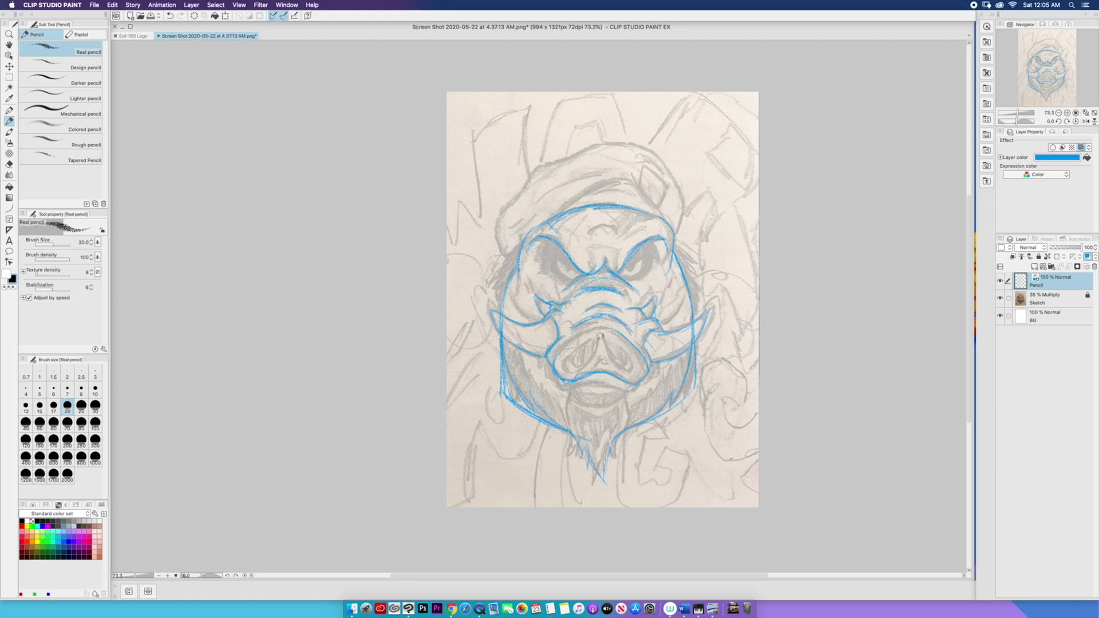
- Sketch the jagged fur along both jaws and trace the lower lip, chin and goatee sides
{"action": "left_click_drag", "start_coordinate": [694, 383], "coordinate": [665, 416]}
{"action": "mouse_move", "coordinate": [518, 386]}
{"action": "left_mouse_down"}
{"action": "mouse_move", "coordinate": [527, 424]}
{"action": "mouse_move", "coordinate": [558, 430]}
{"action": "mouse_move", "coordinate": [528, 421]}
{"action": "left_mouse_up"}
{"action": "mouse_move", "coordinate": [635, 385]}
{"action": "left_mouse_down"}
{"action": "mouse_move", "coordinate": [558, 384]}
{"action": "mouse_move", "coordinate": [589, 393]}
{"action": "left_mouse_up"}
{"action": "left_click_drag", "start_coordinate": [628, 394], "coordinate": [618, 439]}
{"action": "left_click_drag", "start_coordinate": [570, 395], "coordinate": [566, 433]}
{"action": "left_click_drag", "start_coordinate": [545, 364], "coordinate": [555, 405]}
{"action": "left_click_drag", "start_coordinate": [654, 371], "coordinate": [627, 417]}
{"action": "left_click_drag", "start_coordinate": [513, 295], "coordinate": [532, 321]}
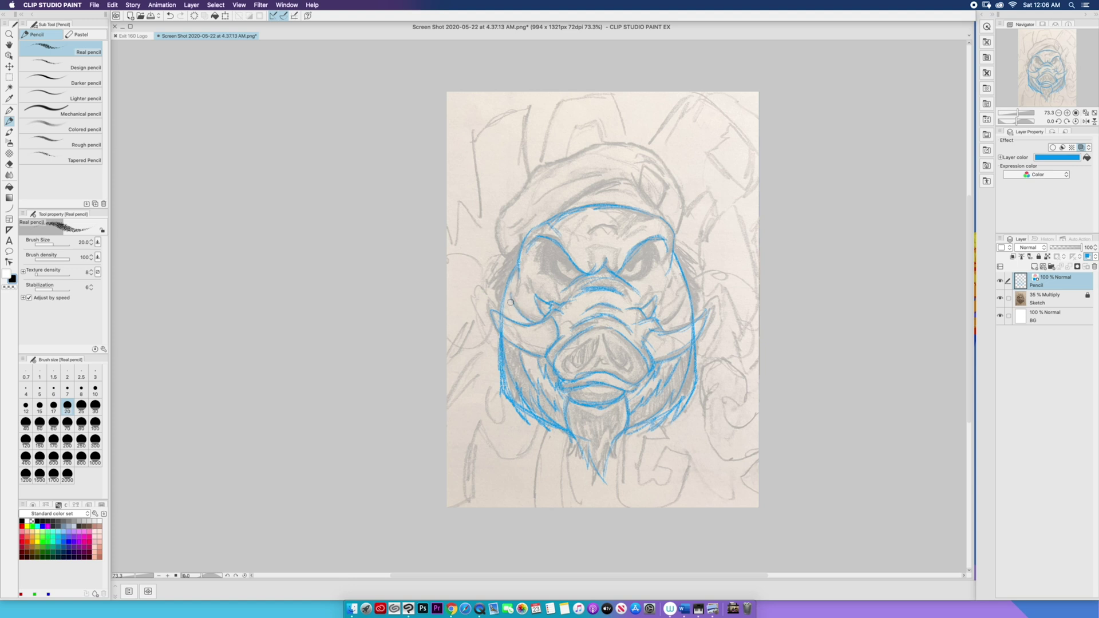
- Trace the beret with its badge above the forehead and draw in both eyes
{"action": "mouse_move", "coordinate": [621, 272]}
{"action": "left_mouse_down"}
{"action": "mouse_move", "coordinate": [648, 259]}
{"action": "mouse_move", "coordinate": [626, 282]}
{"action": "mouse_move", "coordinate": [563, 291]}
{"action": "mouse_move", "coordinate": [580, 281]}
{"action": "mouse_move", "coordinate": [640, 314]}
{"action": "left_mouse_up"}
{"action": "mouse_move", "coordinate": [677, 259]}
{"action": "left_mouse_down"}
{"action": "mouse_move", "coordinate": [676, 183]}
{"action": "mouse_move", "coordinate": [567, 143]}
{"action": "mouse_move", "coordinate": [527, 166]}
{"action": "mouse_move", "coordinate": [477, 239]}
{"action": "mouse_move", "coordinate": [505, 281]}
{"action": "left_mouse_up"}
{"action": "left_click_drag", "start_coordinate": [547, 223], "coordinate": [628, 178]}
{"action": "left_click_drag", "start_coordinate": [634, 181], "coordinate": [664, 216]}
{"action": "mouse_move", "coordinate": [640, 177]}
{"action": "left_mouse_down"}
{"action": "mouse_move", "coordinate": [668, 190]}
{"action": "mouse_move", "coordinate": [664, 210]}
{"action": "left_mouse_up"}
{"action": "left_click_drag", "start_coordinate": [548, 251], "coordinate": [564, 257]}
{"action": "mouse_move", "coordinate": [629, 261]}
{"action": "left_mouse_down"}
{"action": "mouse_move", "coordinate": [647, 234]}
{"action": "mouse_move", "coordinate": [657, 264]}
{"action": "left_mouse_up"}
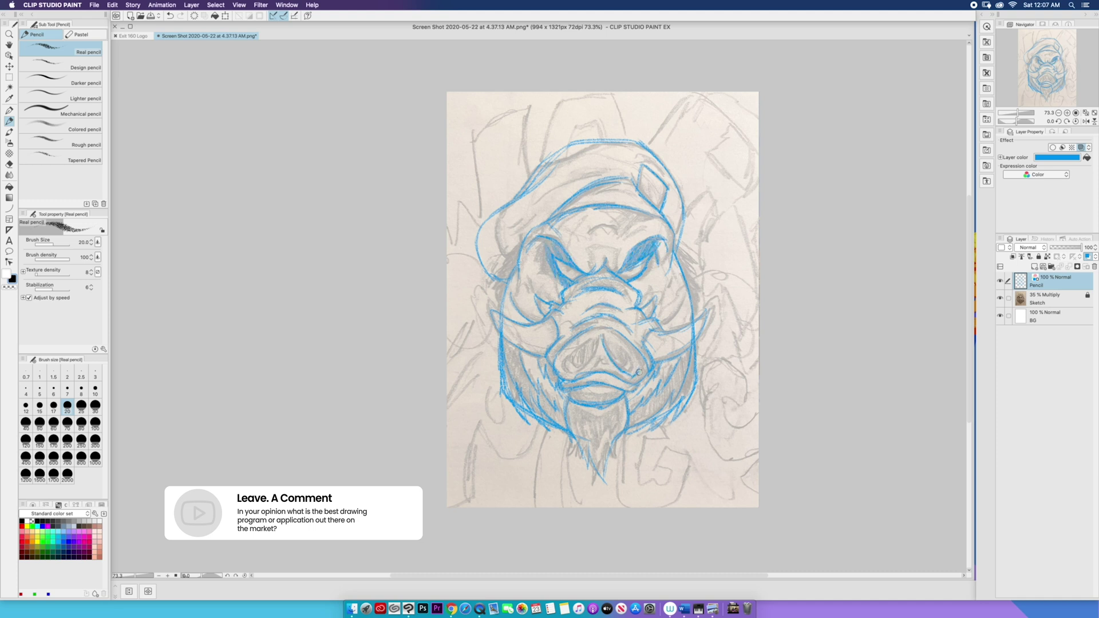